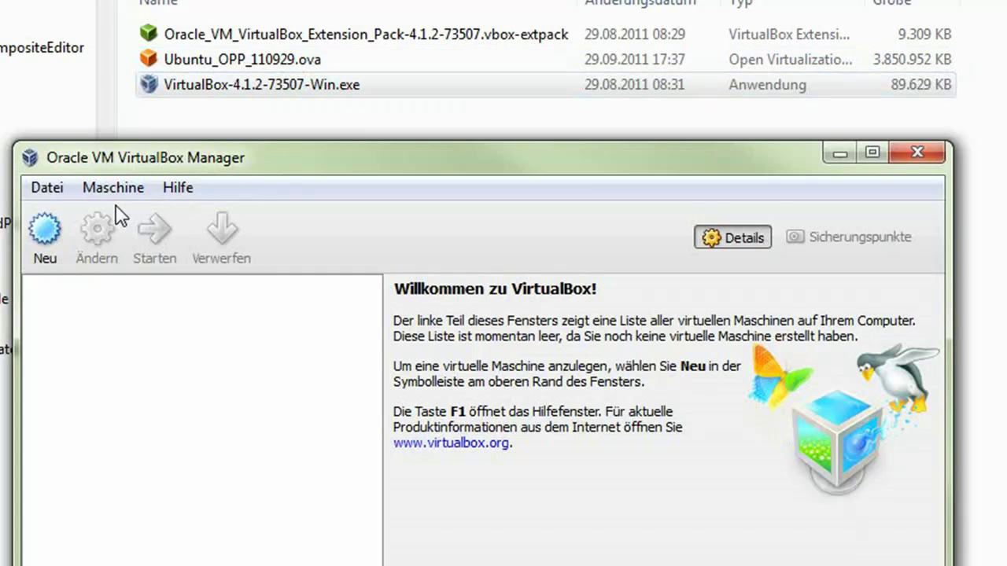
Step: Import the appliance Ubuntu_OPP_110929.ova from the Download\VirtualBox folder on drive M: with its preset import settings
left_click(49, 188)
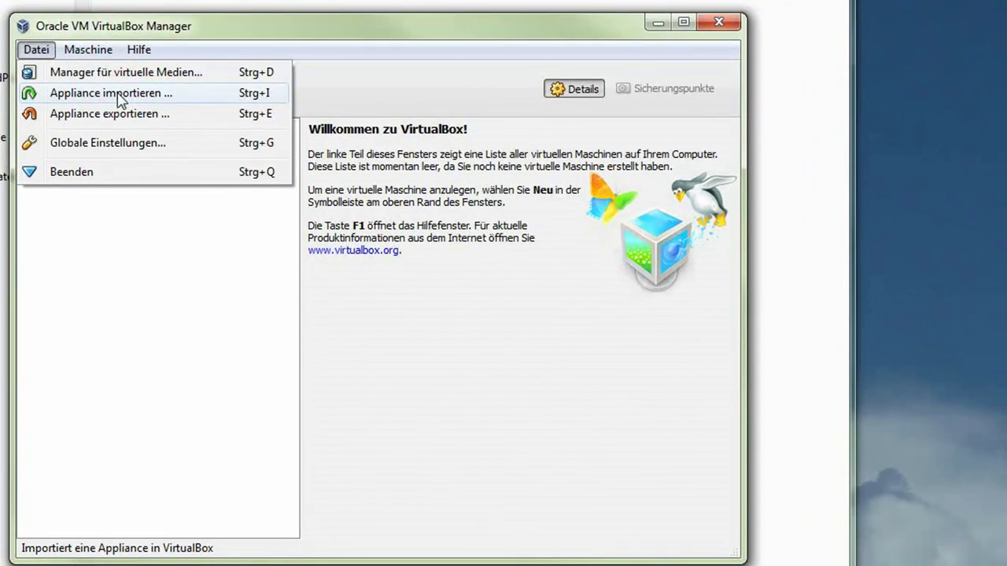
left_click(116, 94)
left_click(118, 195)
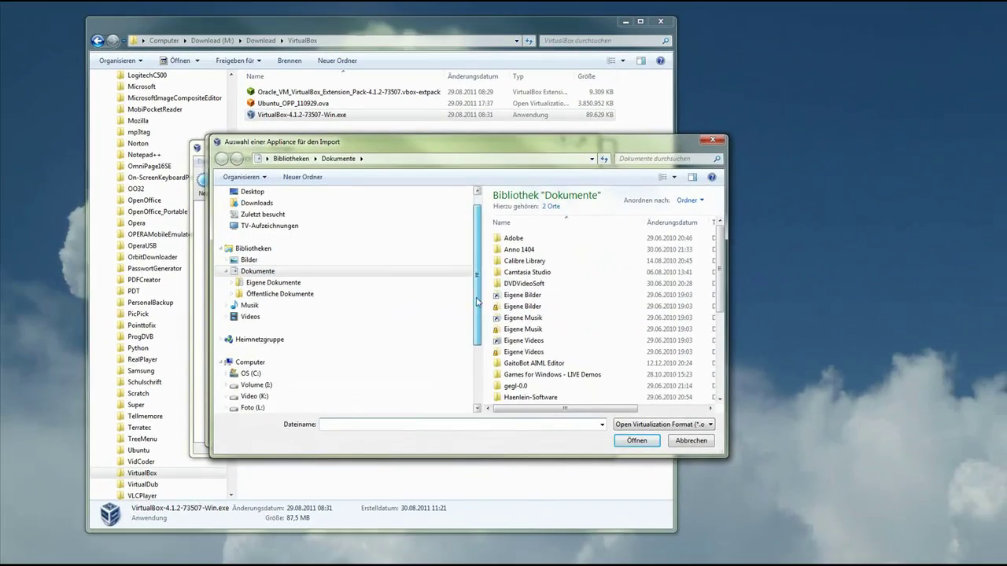
scroll(315, 338, "down", 2)
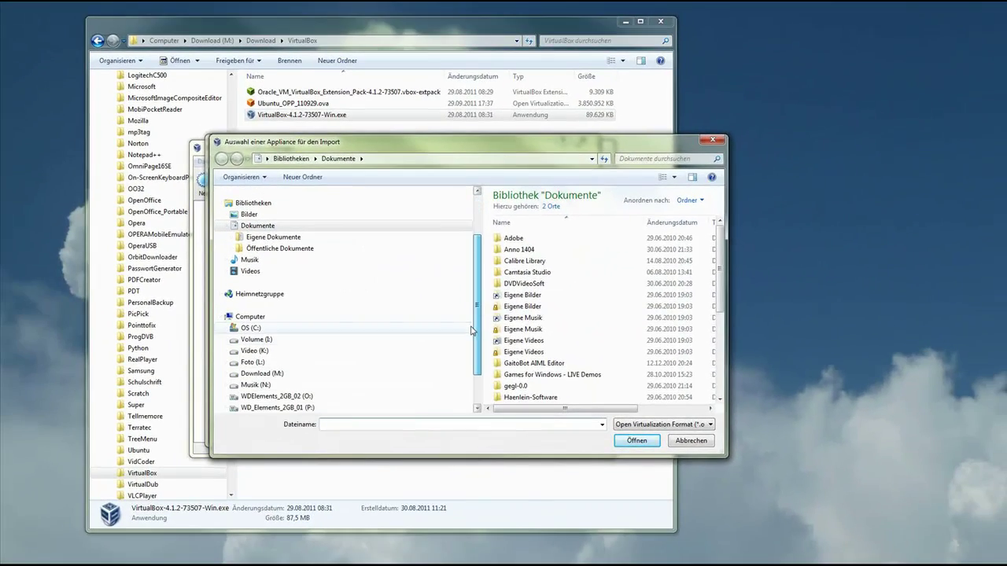
left_click(243, 375)
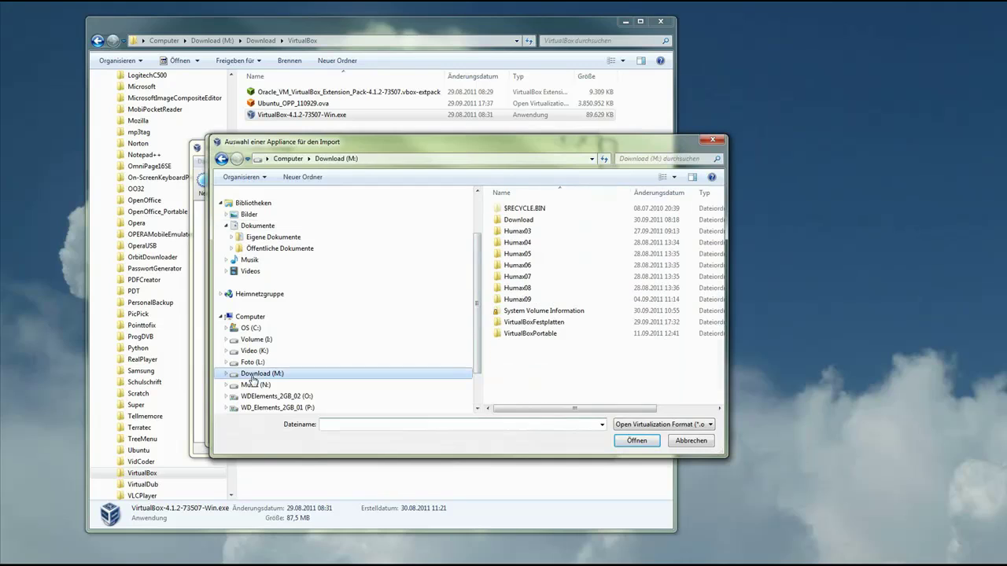
double_click(497, 221)
left_click_drag(722, 220, 721, 381)
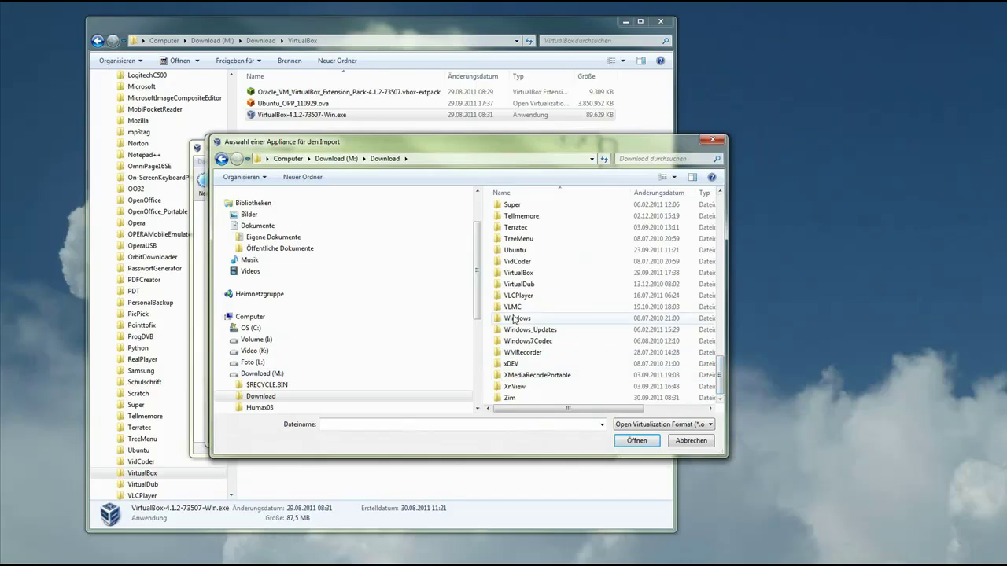
double_click(499, 272)
left_click(511, 210)
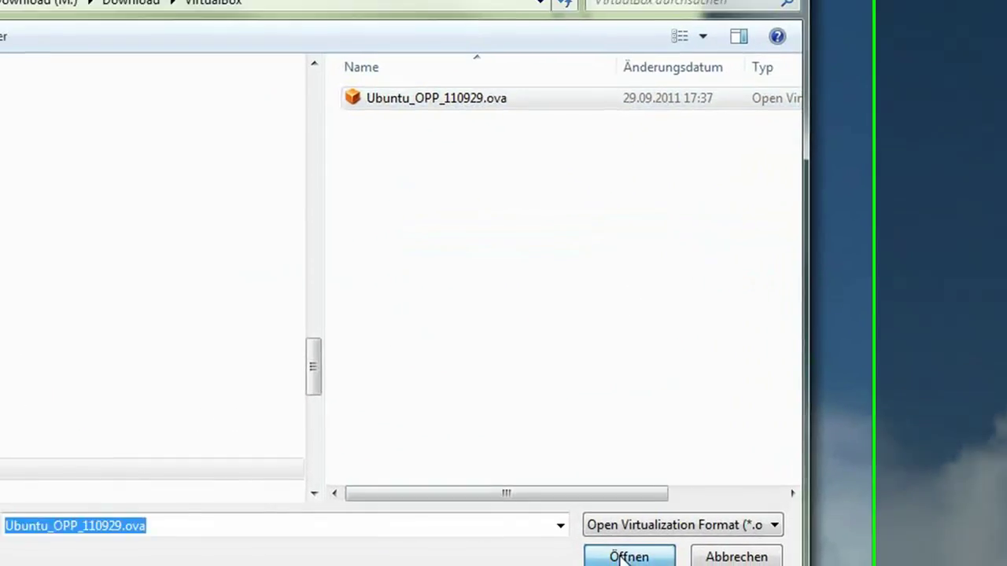
left_click(521, 560)
left_click(596, 530)
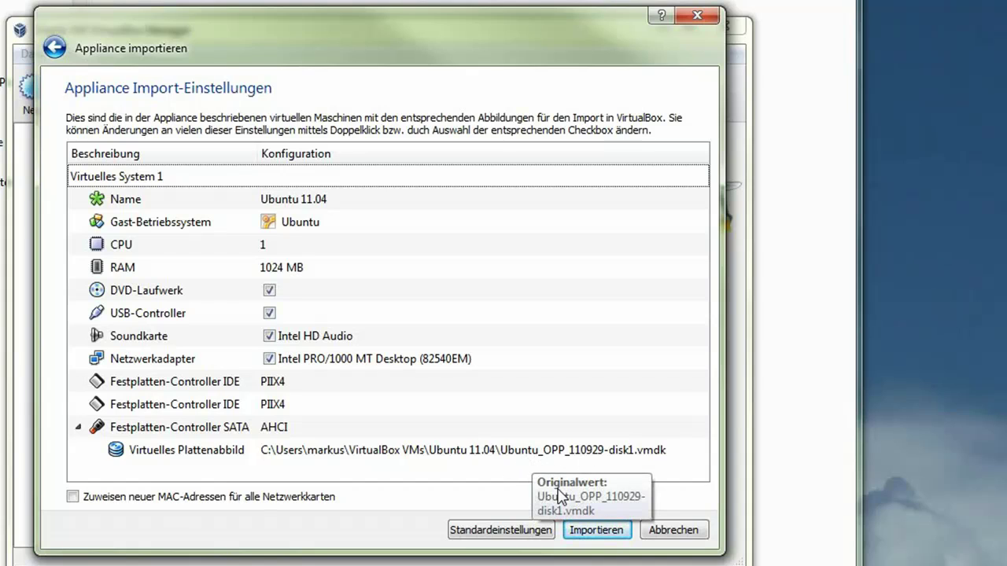
left_click(596, 532)
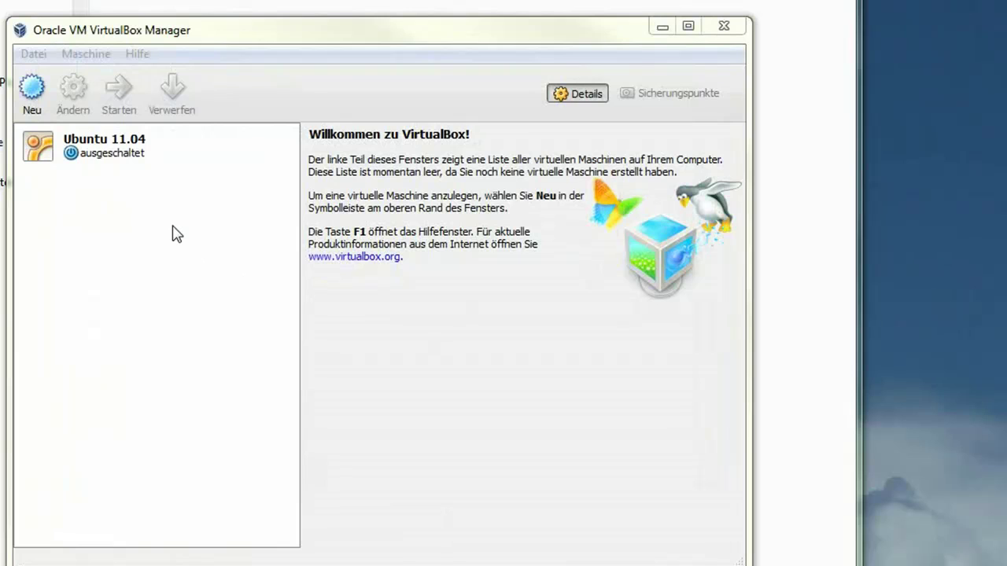
Step: Review the details of the Ubuntu 11.04 machine and the basic and advanced options of its general settings
left_click(77, 147)
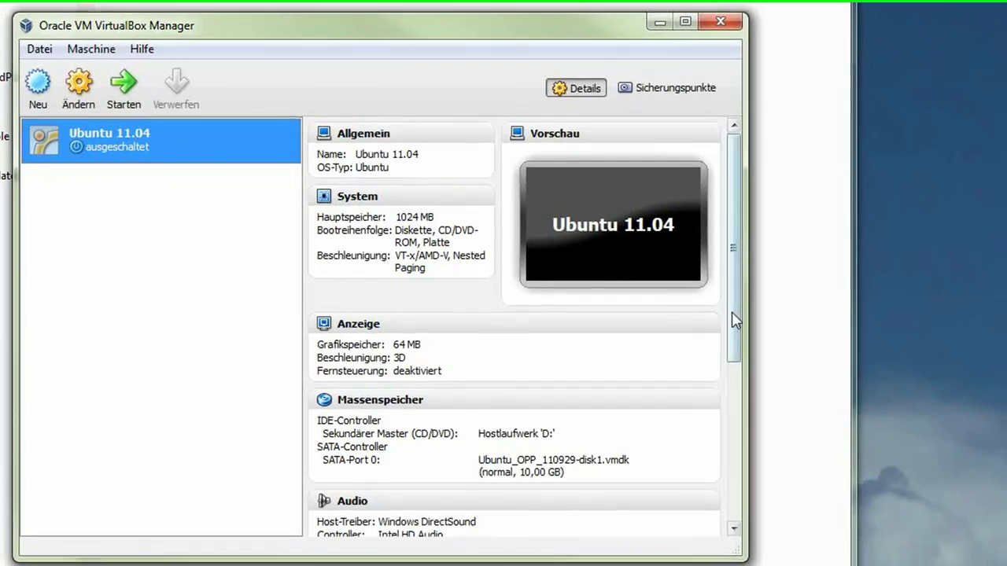
left_click_drag(735, 317, 751, 253)
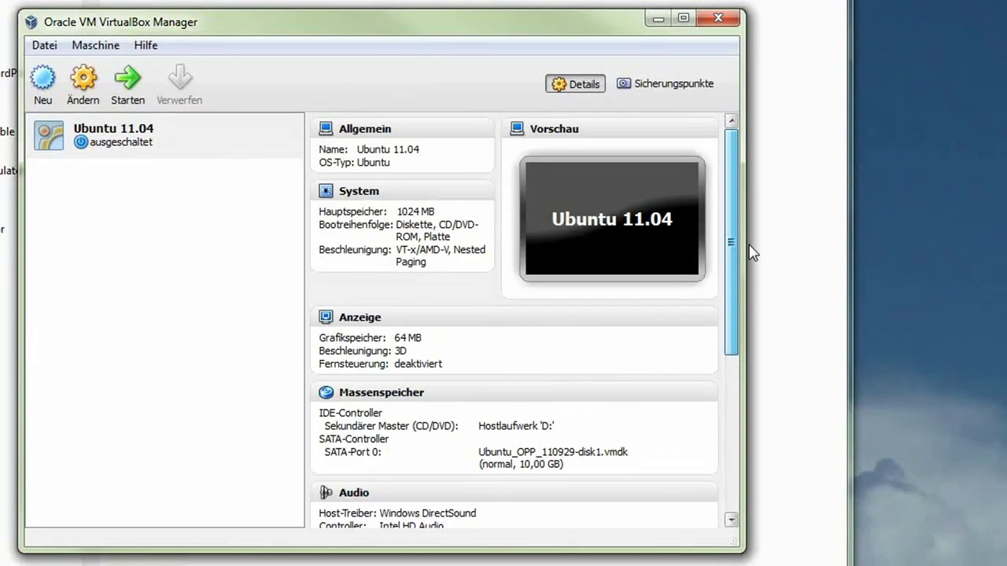
left_click(82, 88)
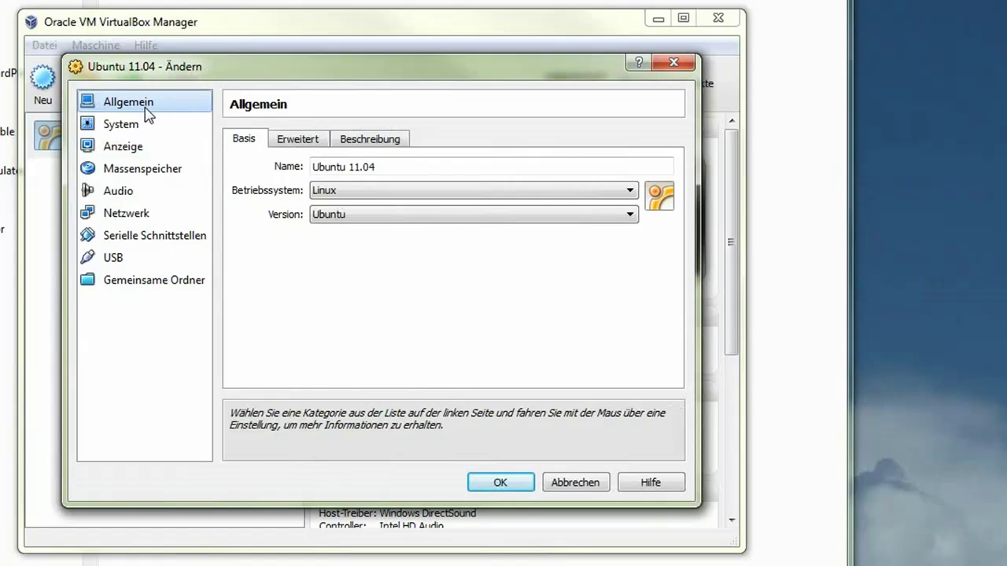
left_click(314, 151)
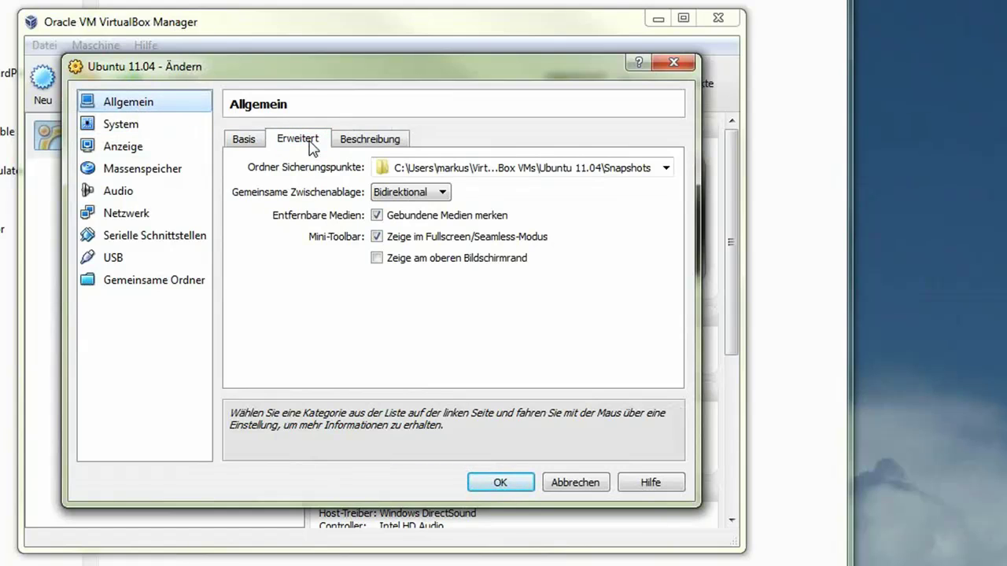
mouse_move(582, 164)
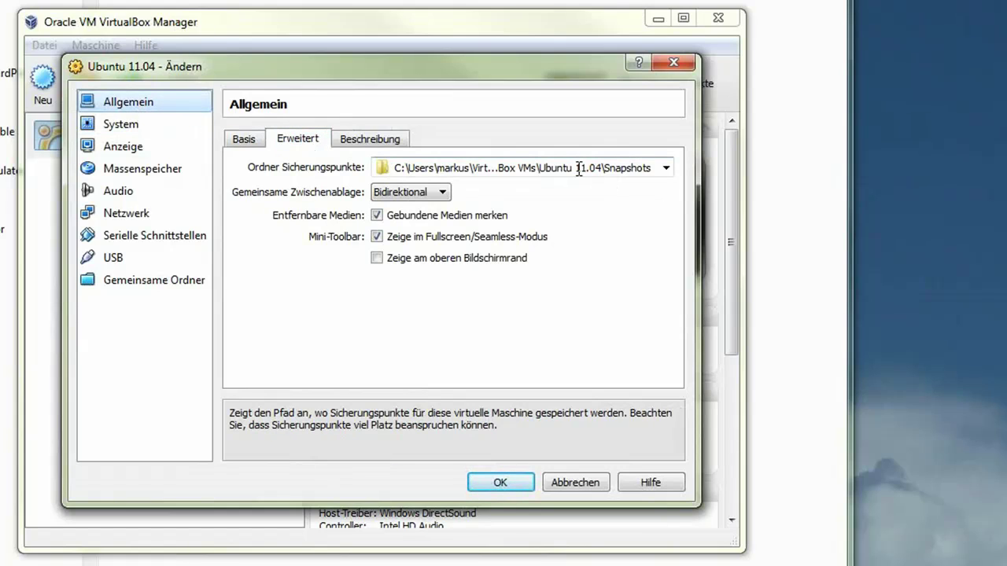
left_click(242, 140)
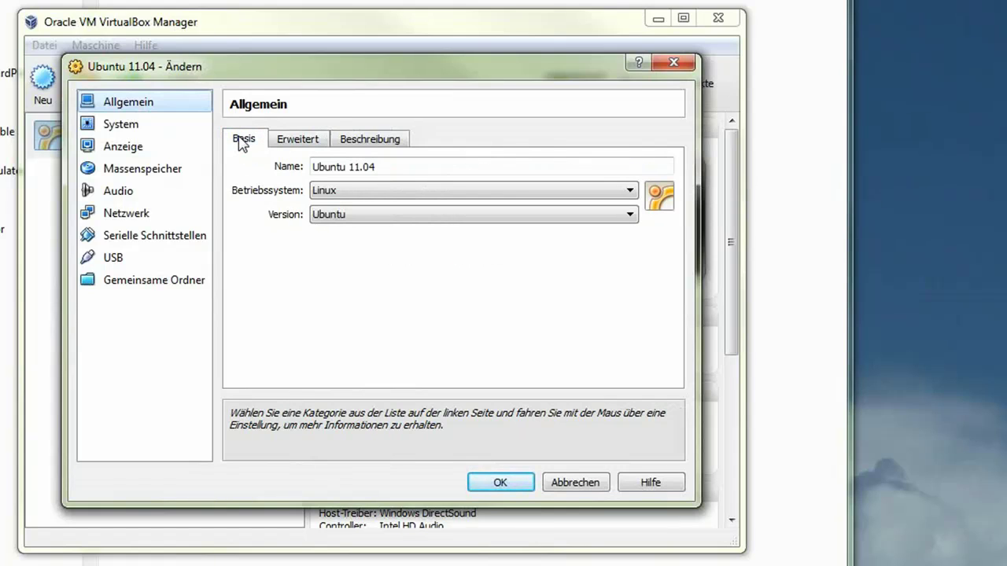
Step: In the system settings, try a main memory of about 4535 MB for the machine and return it to 1024 MB
left_click(122, 129)
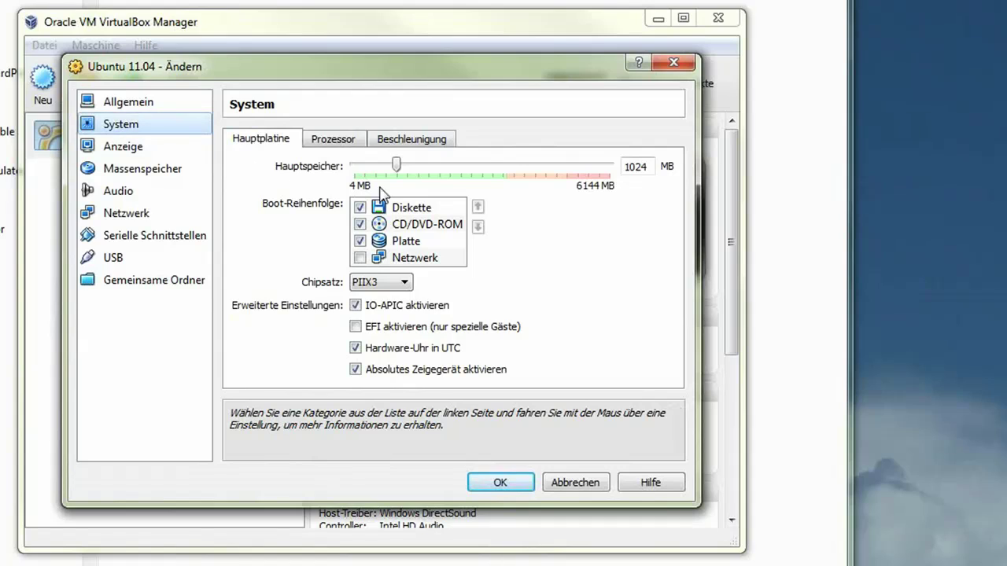
mouse_move(395, 179)
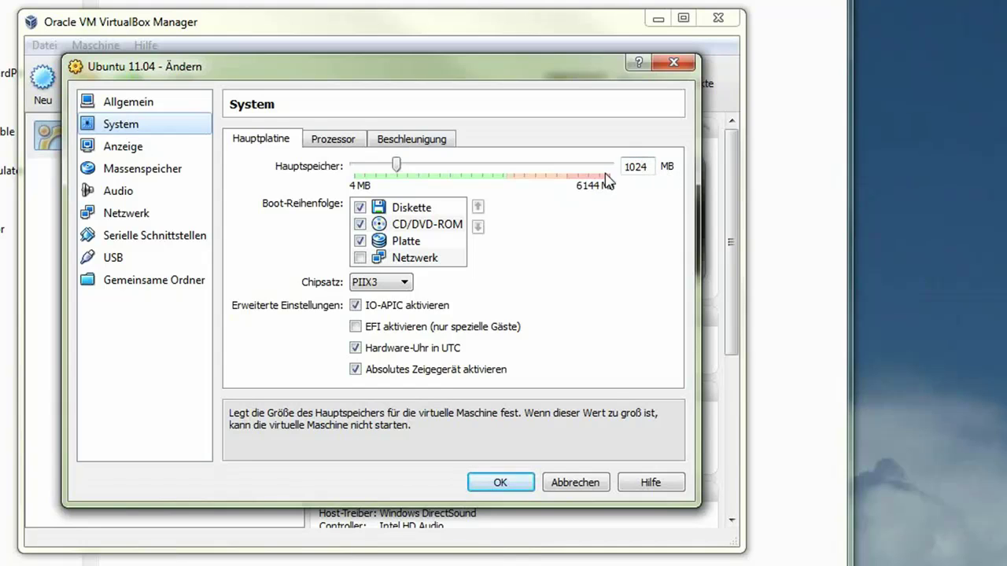
left_click_drag(398, 168, 548, 175)
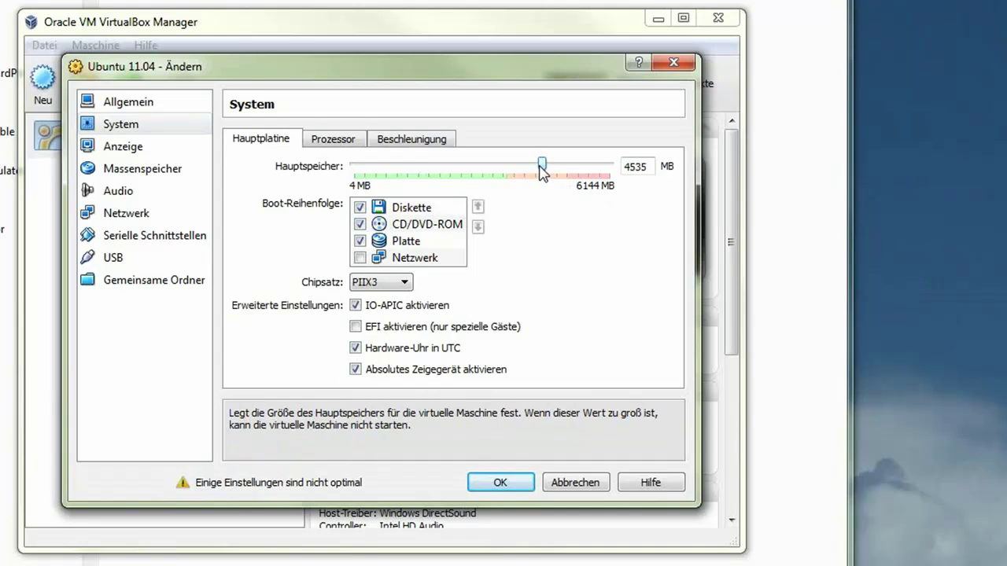
left_click_drag(541, 166, 398, 168)
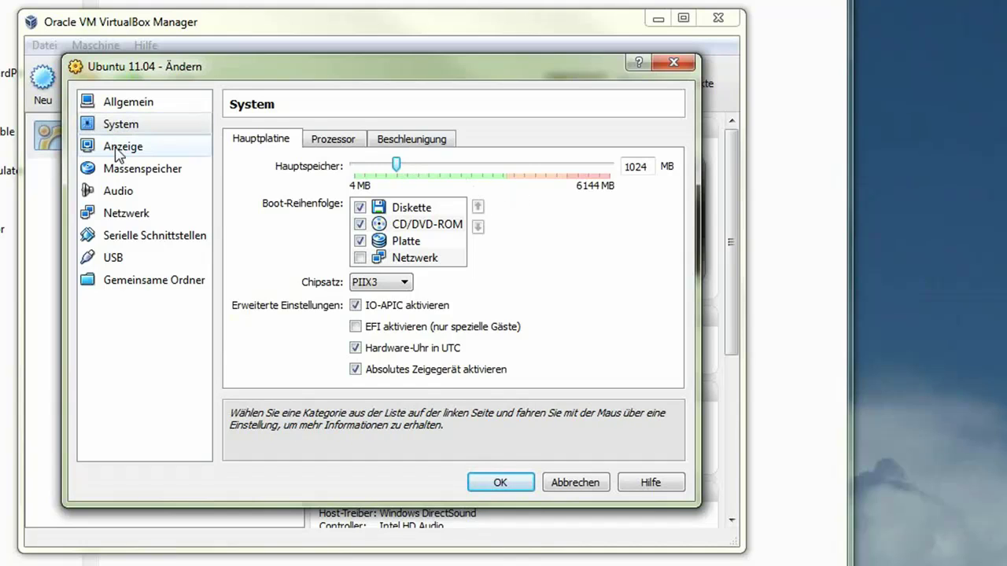
Step: Examine the machine's processor, mainboard, display, mass storage and audio settings, including the available audio controllers
left_click(324, 141)
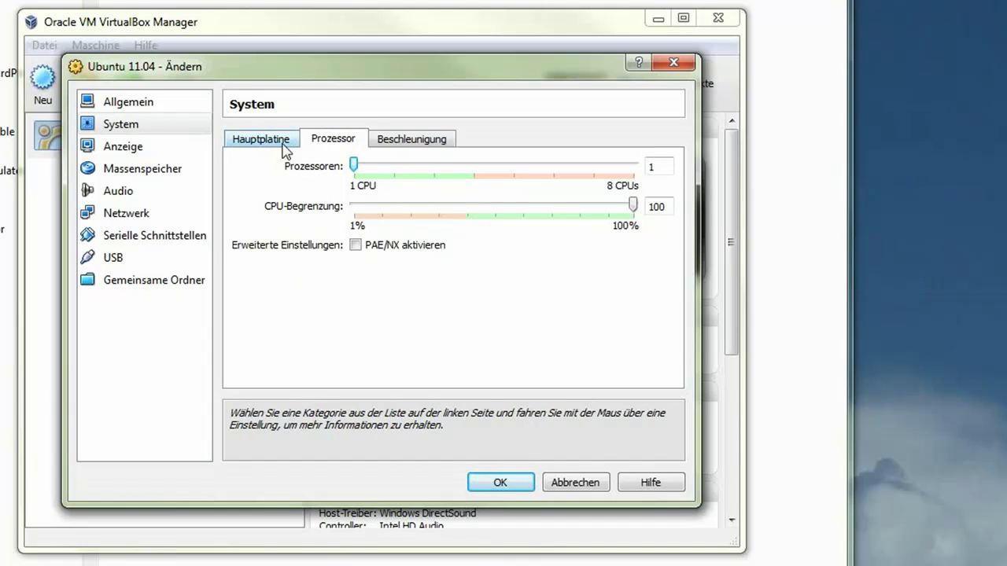
left_click(250, 148)
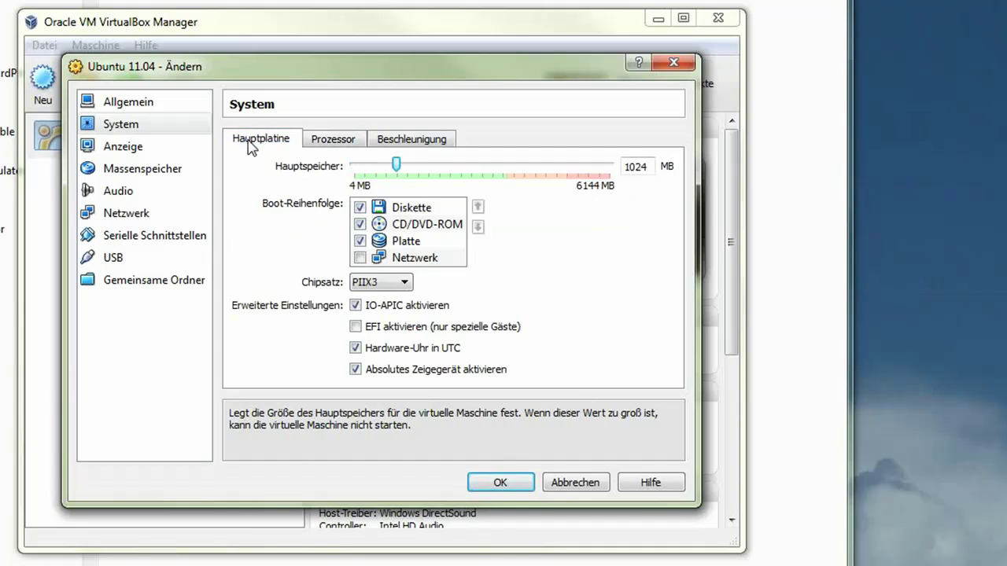
left_click(131, 153)
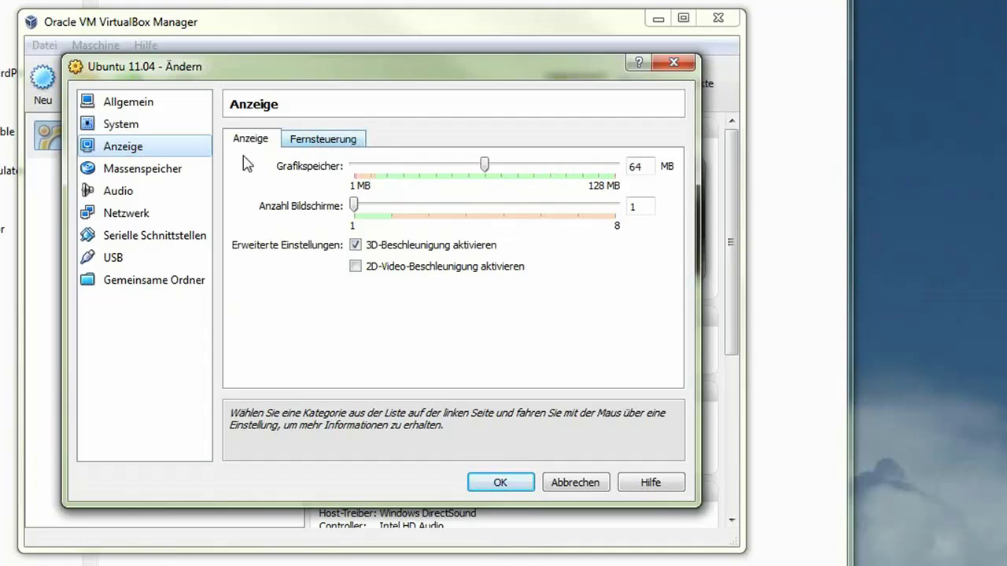
left_click(132, 174)
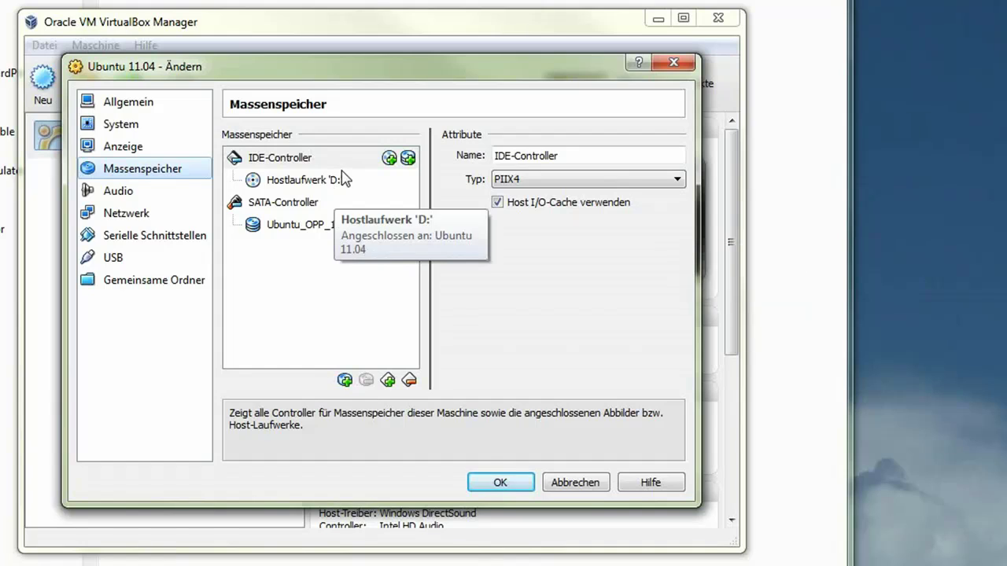
left_click(122, 193)
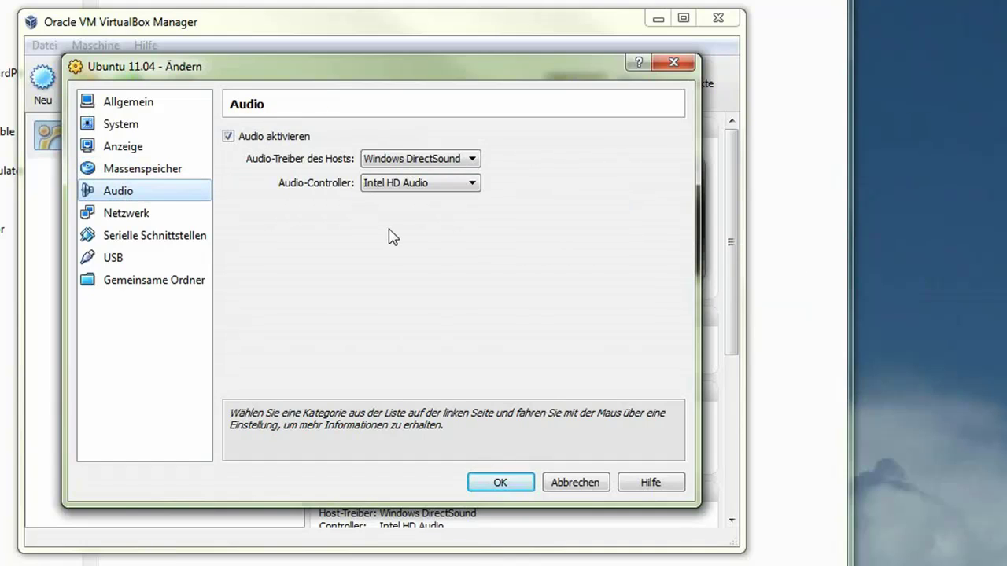
left_click(402, 184)
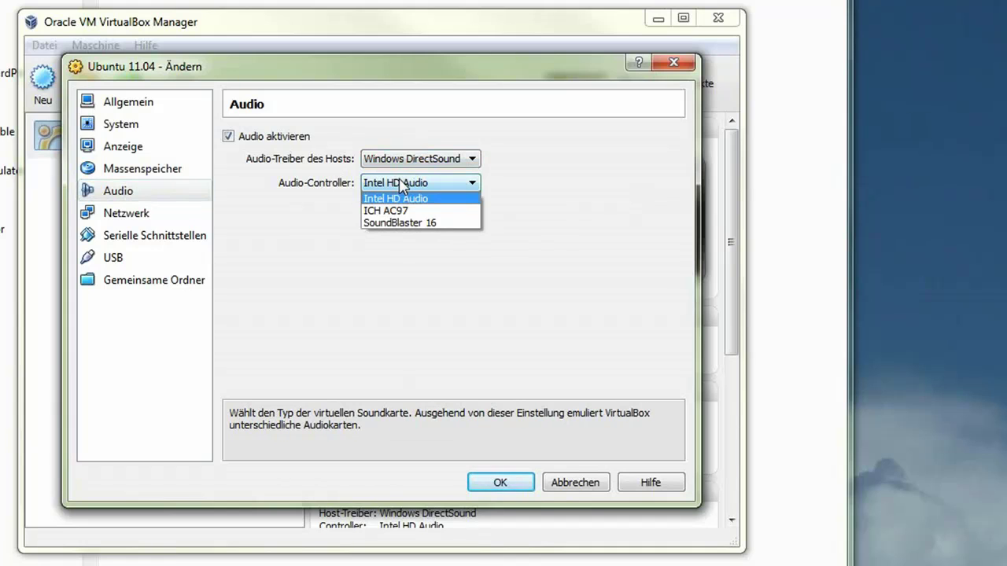
left_click(539, 195)
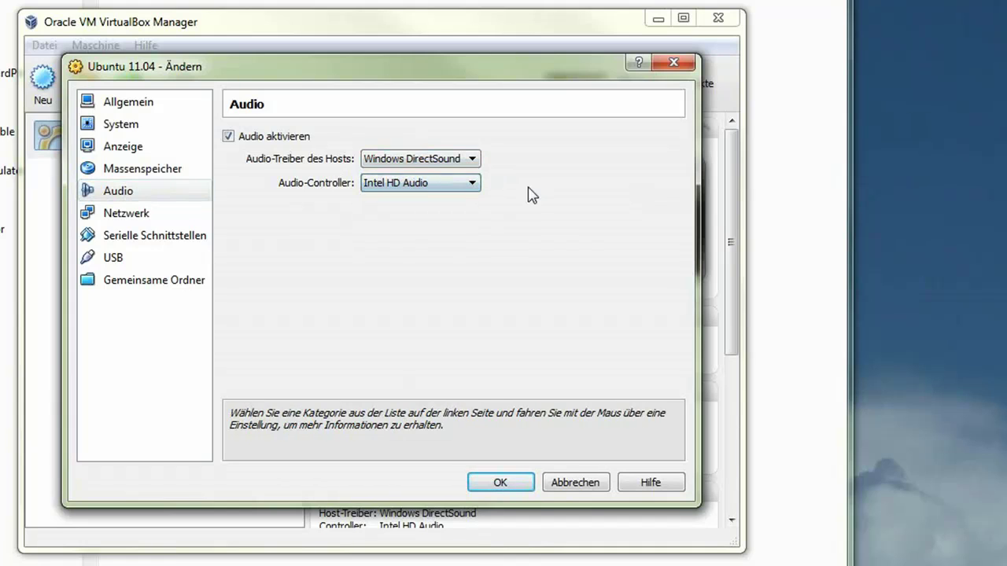
Step: Examine the machine's network, serial port, USB and shared folder settings, and close the settings with OK
left_click(139, 223)
left_click(134, 240)
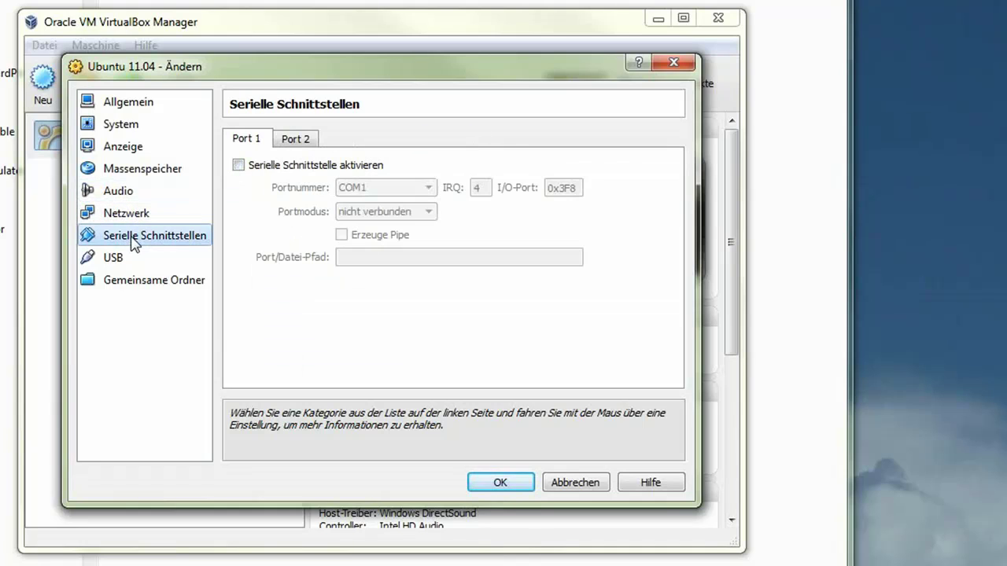
left_click(112, 265)
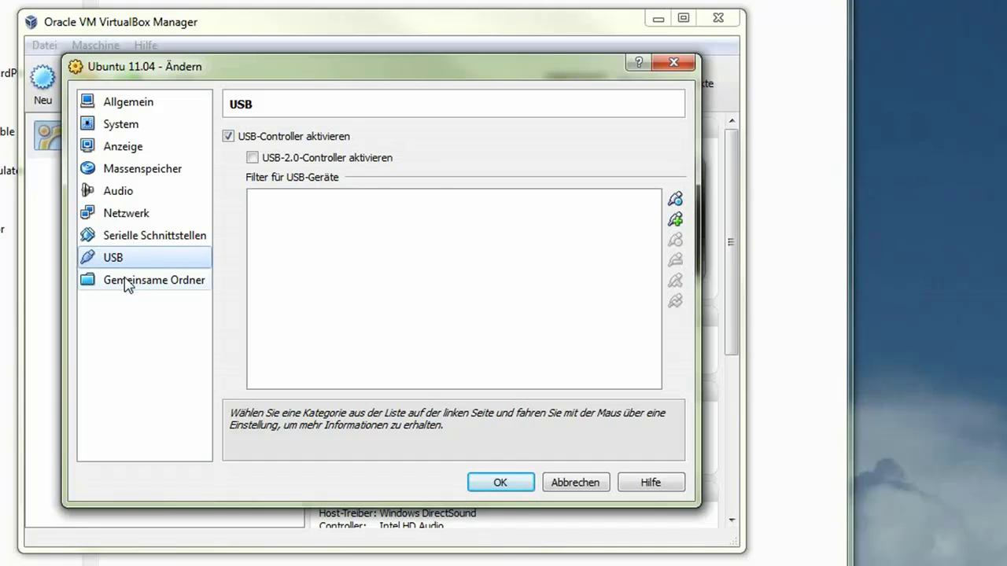
left_click(128, 284)
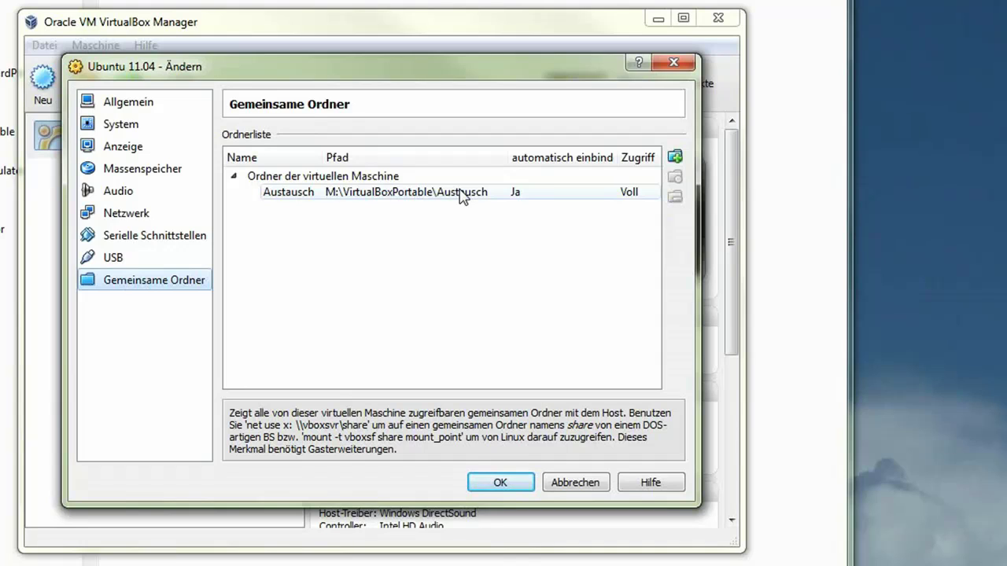
left_click(501, 483)
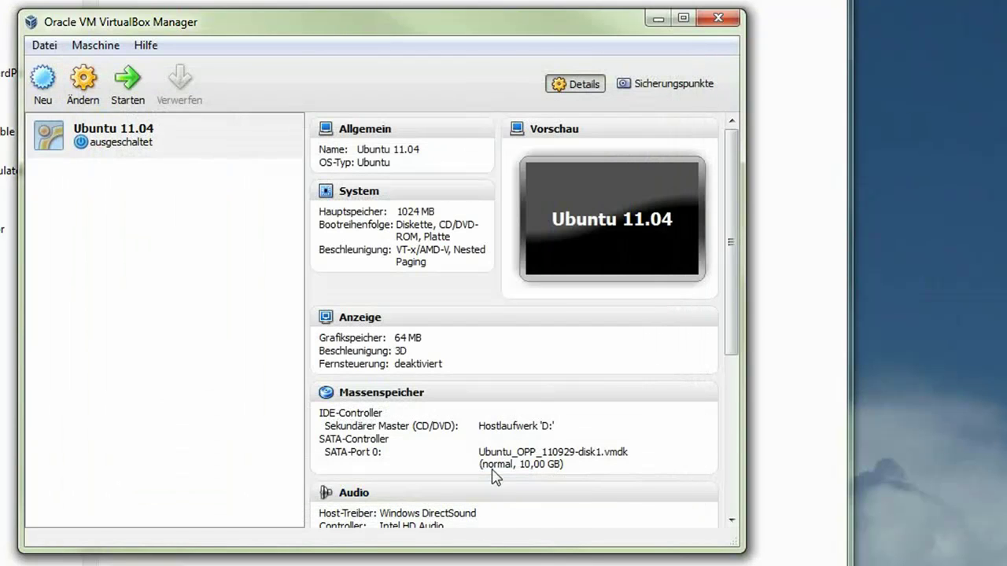
Step: Start the Ubuntu 11.04 machine and dismiss the keyboard capture and mouse integration notices, suppressing them for future starts
left_click(84, 136)
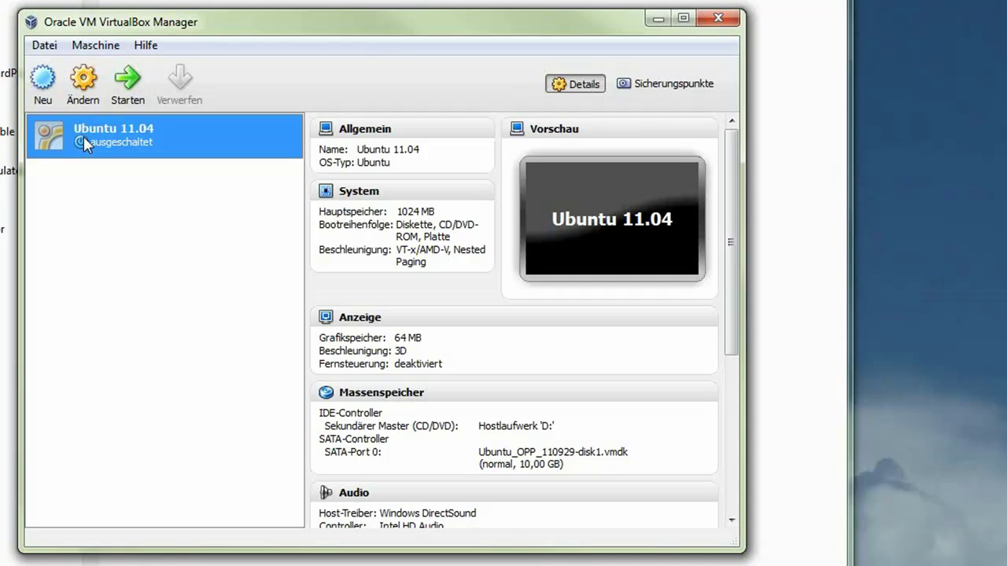
left_click(128, 82)
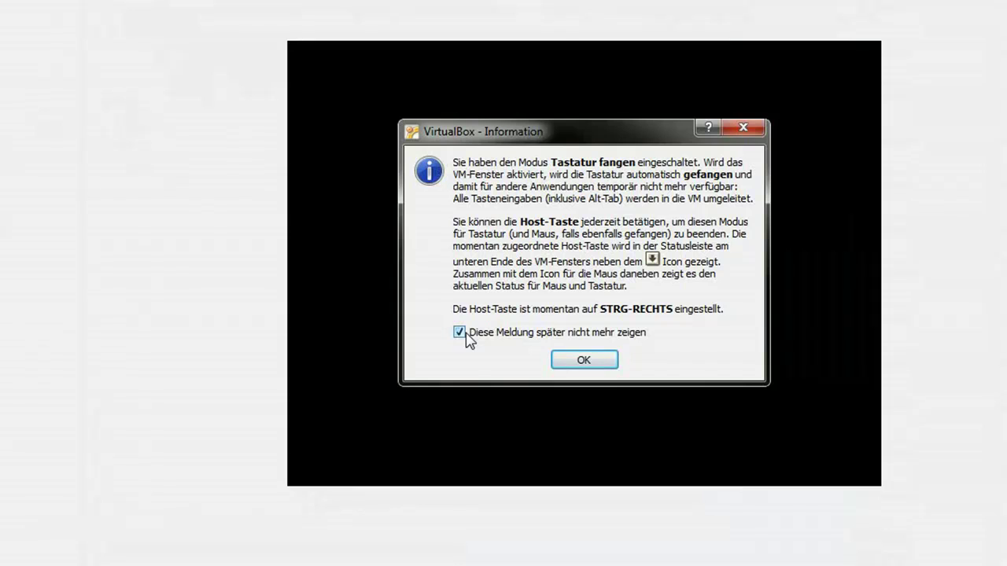
left_click(583, 361)
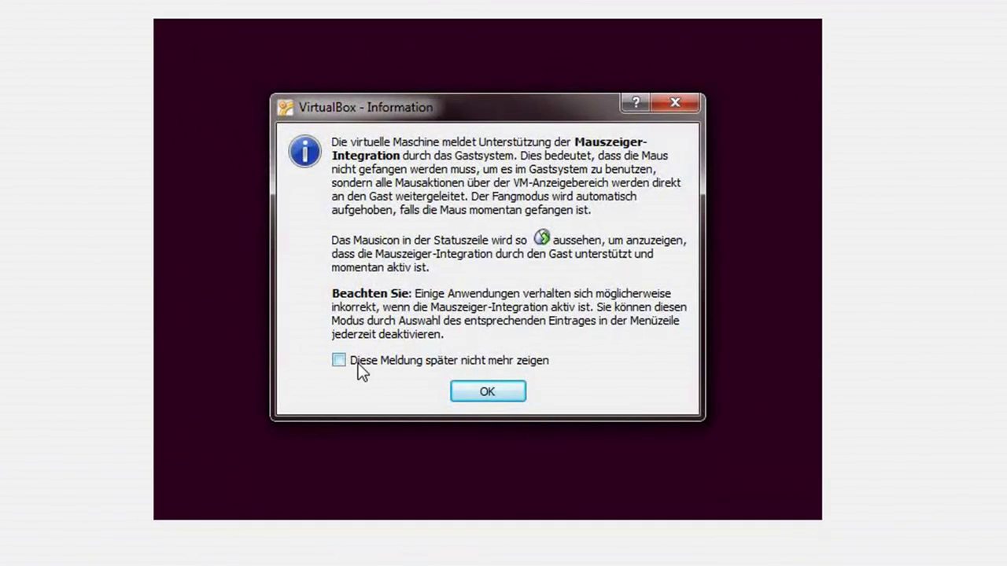
left_click(369, 359)
left_click(491, 392)
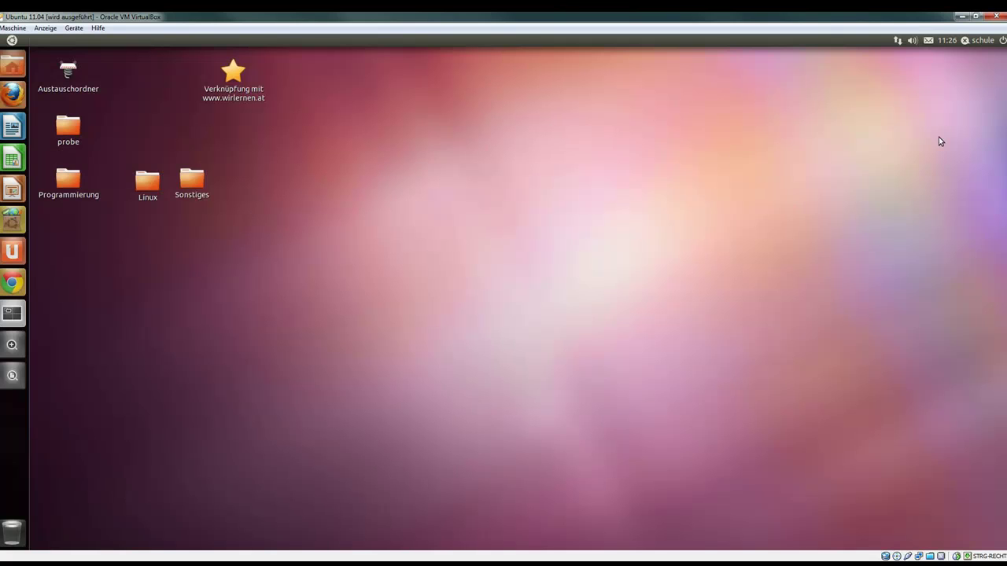
Step: Reduce the maximized Ubuntu 11.04 machine to a smaller window, arrange it beside the VirtualBox Manager window and enlarge it slightly
left_click(962, 16)
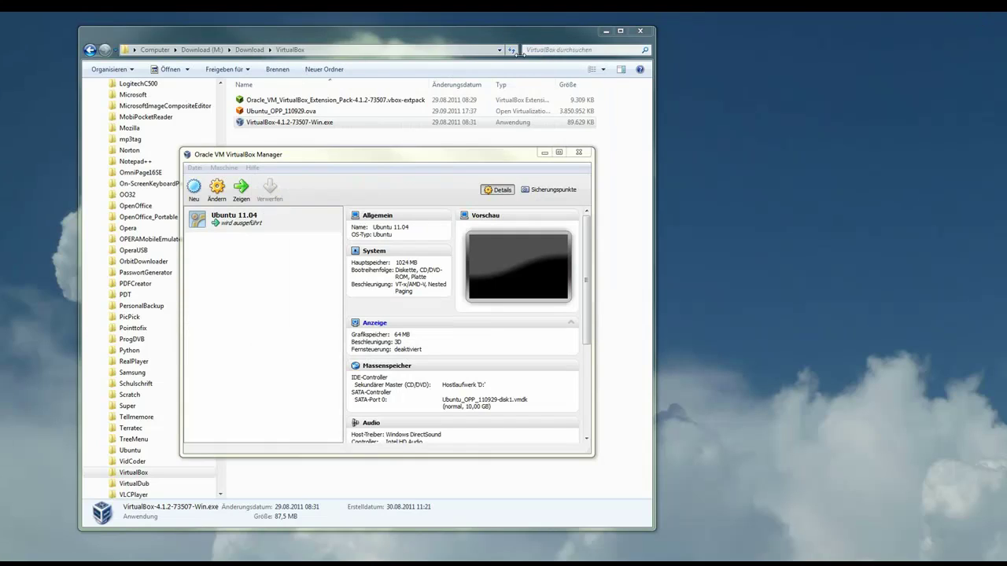
left_click(241, 188)
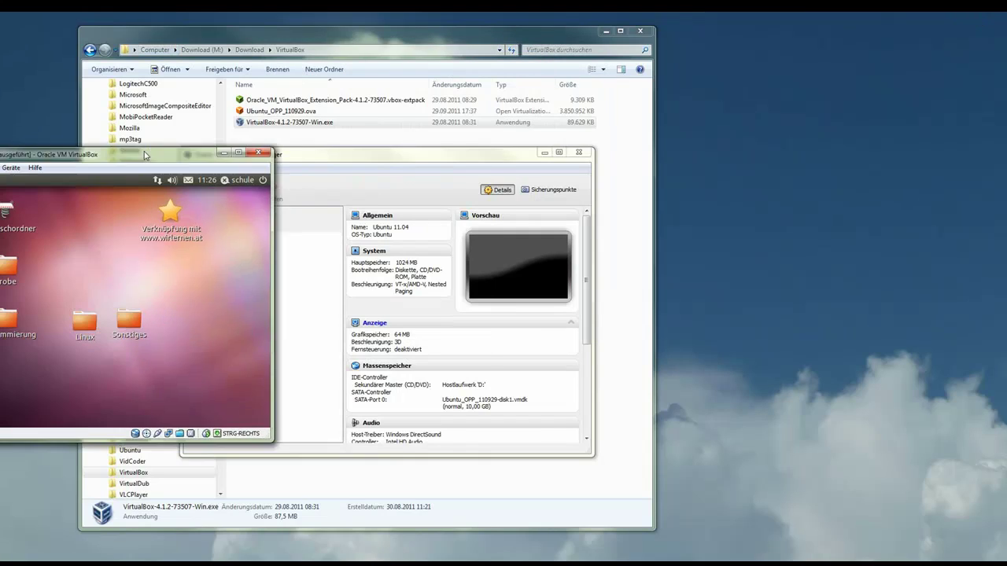
left_click_drag(241, 139, 698, 41)
left_click_drag(210, 150, 138, 110)
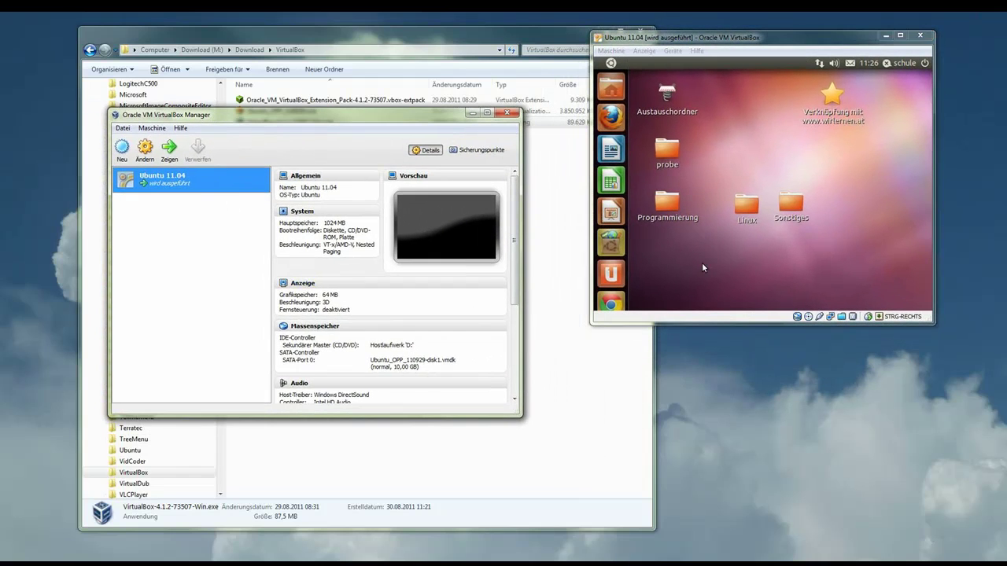
left_click_drag(934, 324, 975, 381)
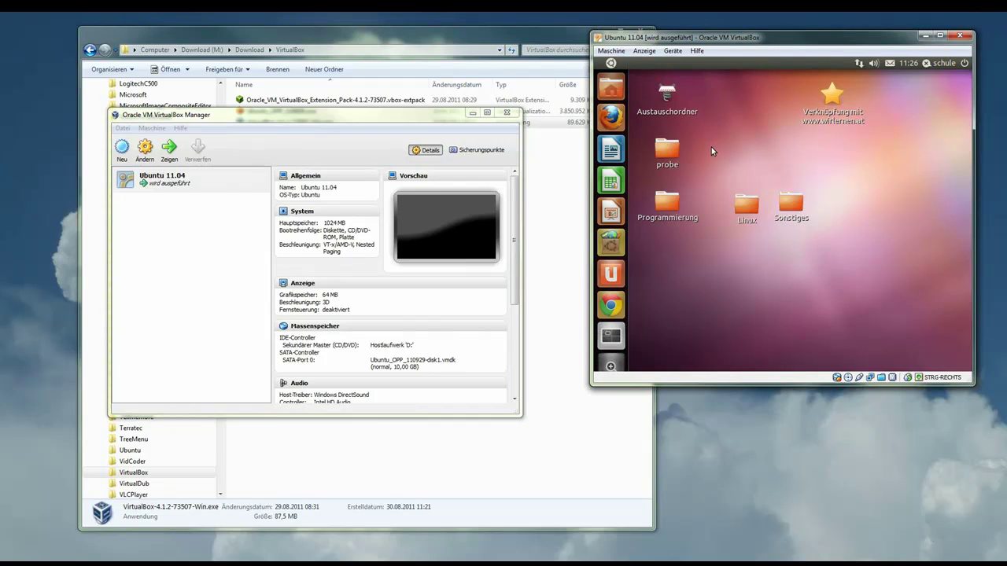
Step: View the contents of the home folder in the Ubuntu guest system and close the folder window
left_click(610, 88)
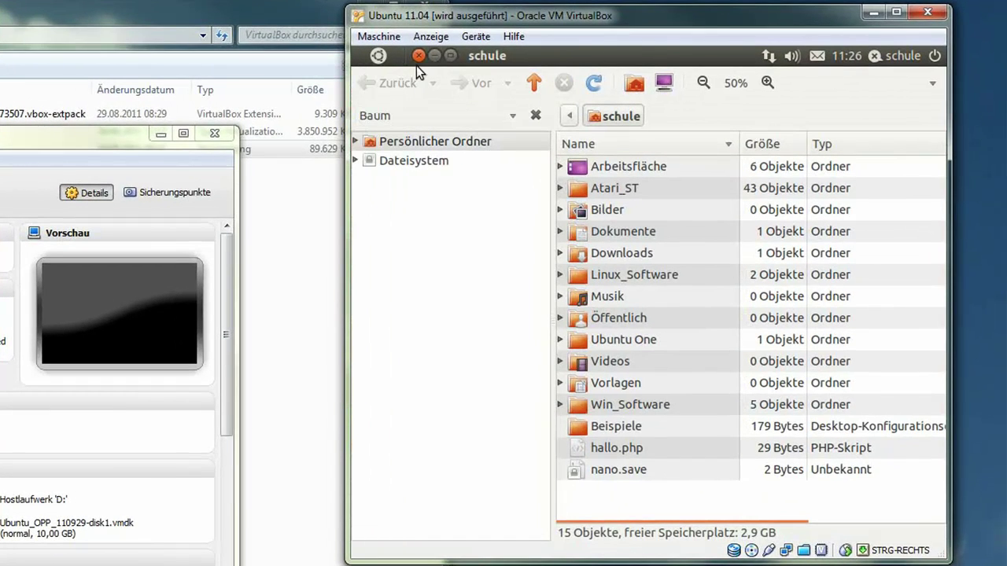
key("ctrl+w")
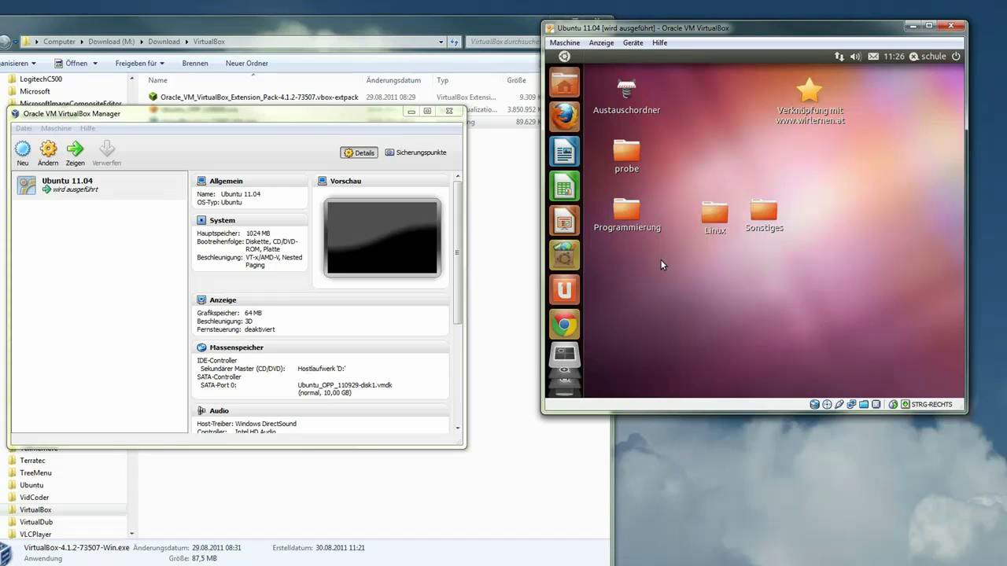
Step: Shut down the Ubuntu 11.04 guest system from within its own desktop
left_click(957, 58)
mouse_move(936, 57)
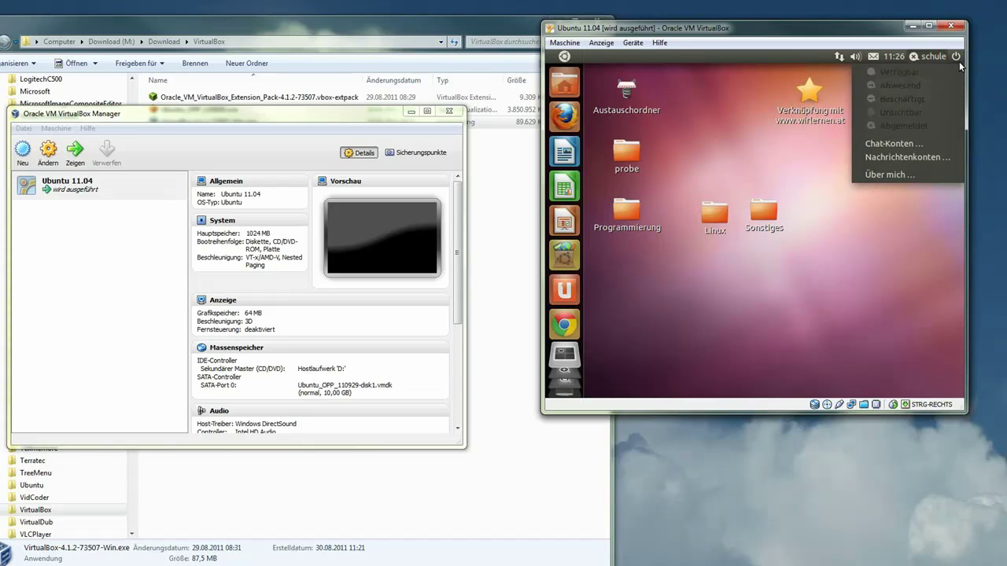
left_click(861, 179)
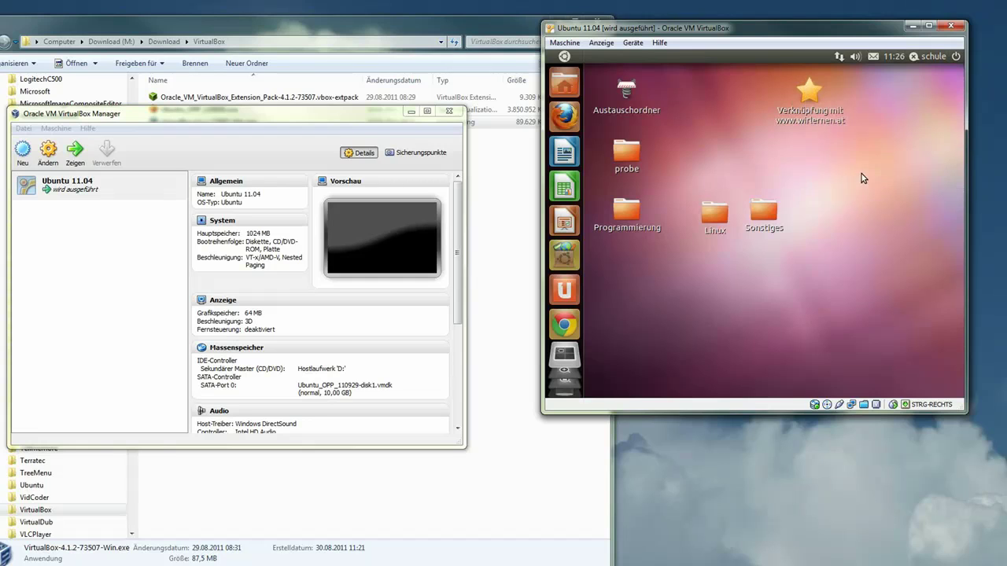
left_click(824, 264)
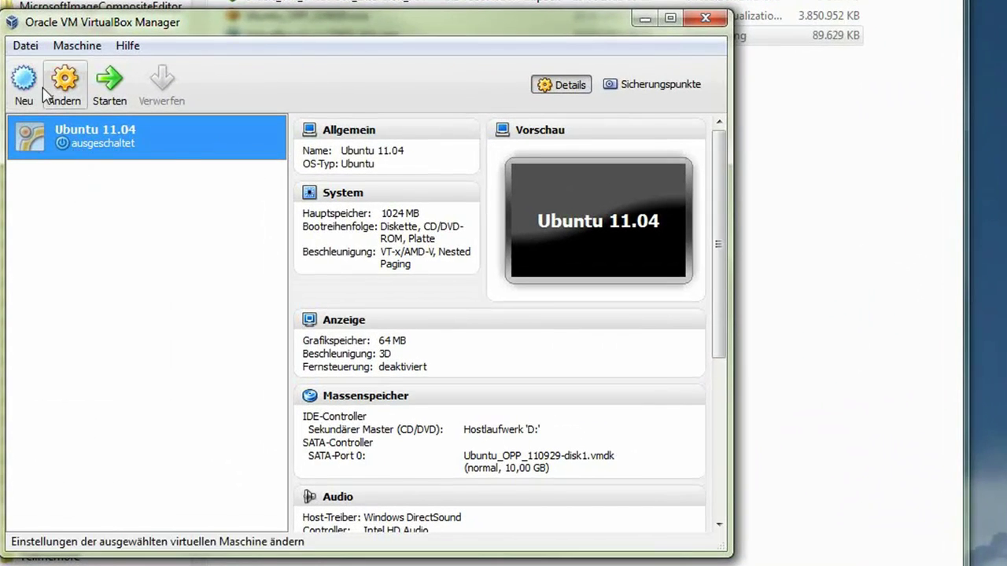
Step: Examine the appliance export wizard for the Ubuntu 11.04 machine up to the export settings, and cancel the export
left_click(26, 46)
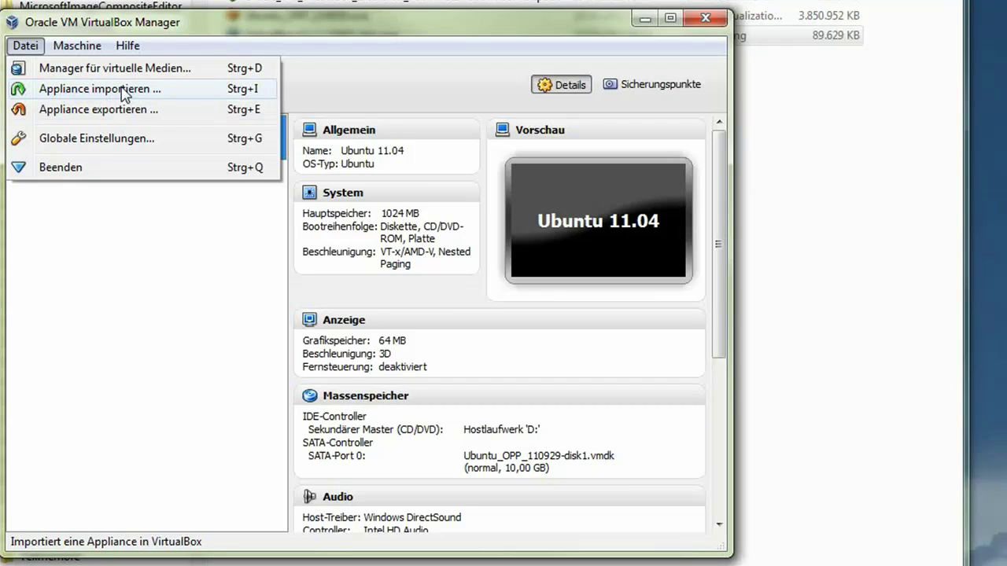
left_click(83, 112)
left_click(102, 218)
left_click_drag(185, 32, 429, 40)
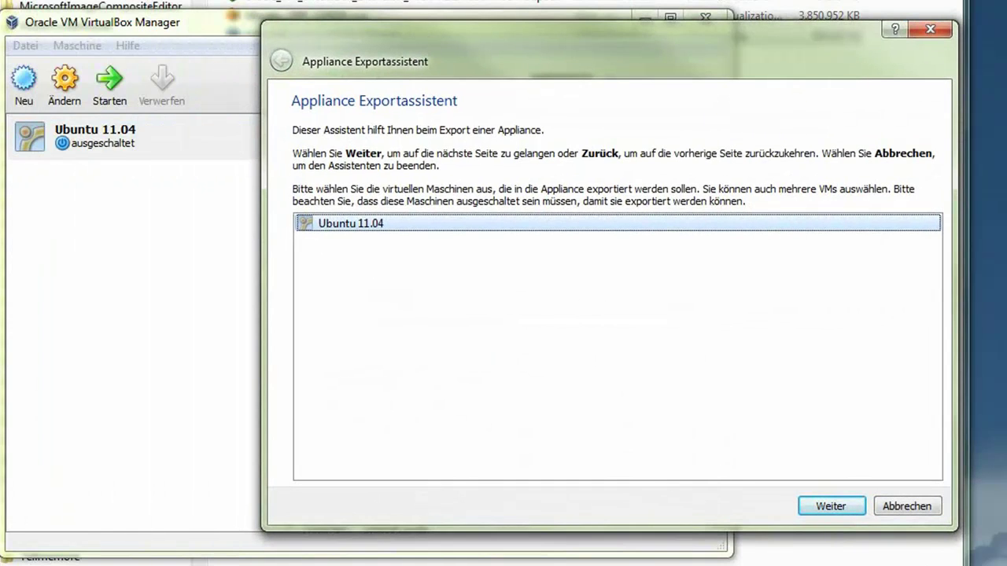
left_click(841, 510)
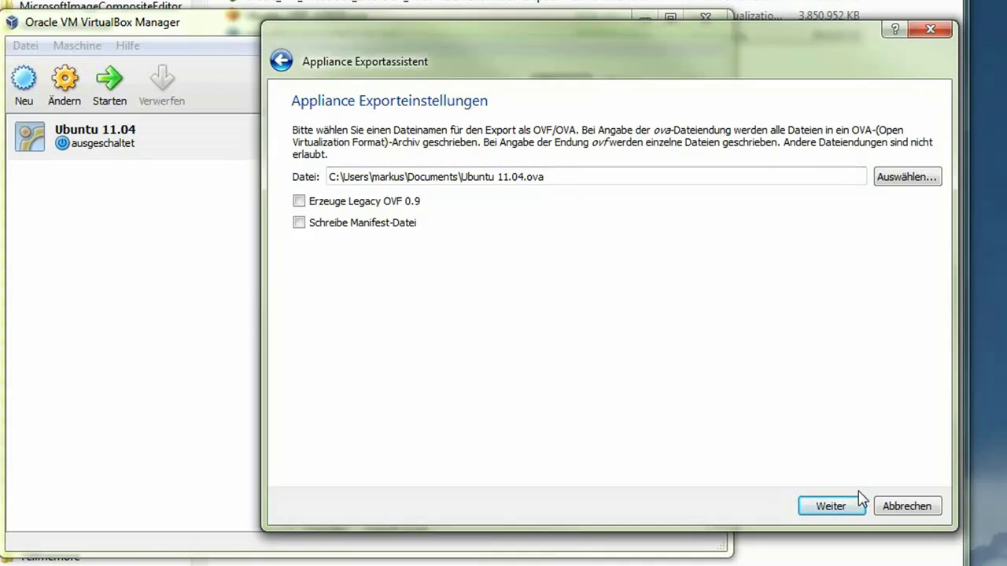
left_click(908, 506)
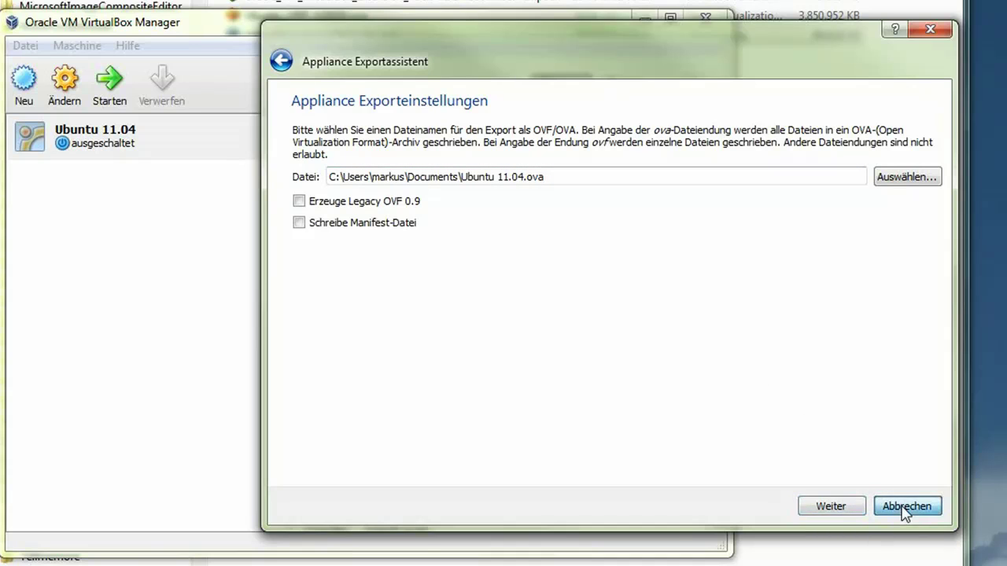